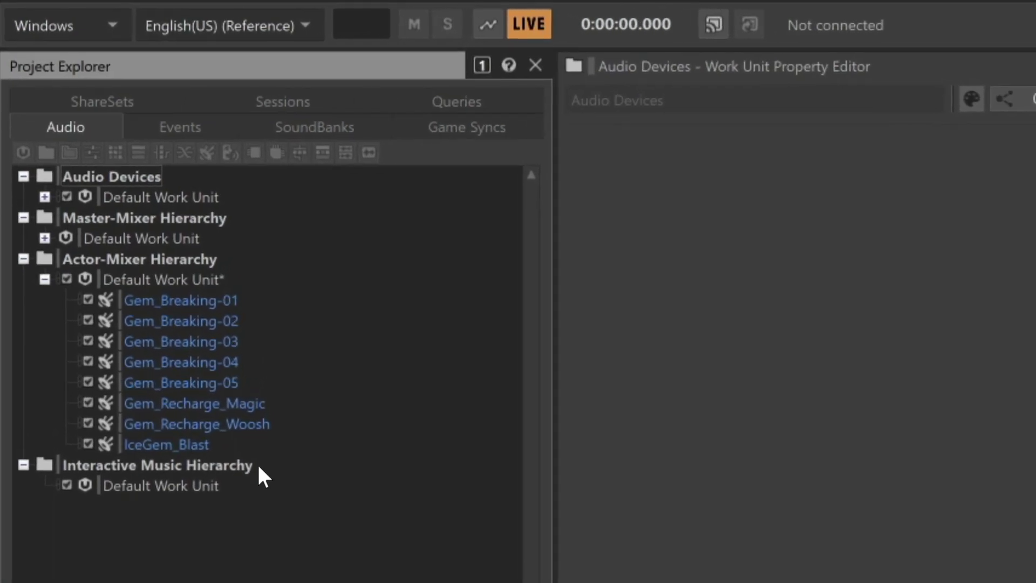
# - Audition IceGem_Blast, Gem_Recharge_Woosh and Gem_Recharge_Magic in turn
pyautogui.click(205, 444)
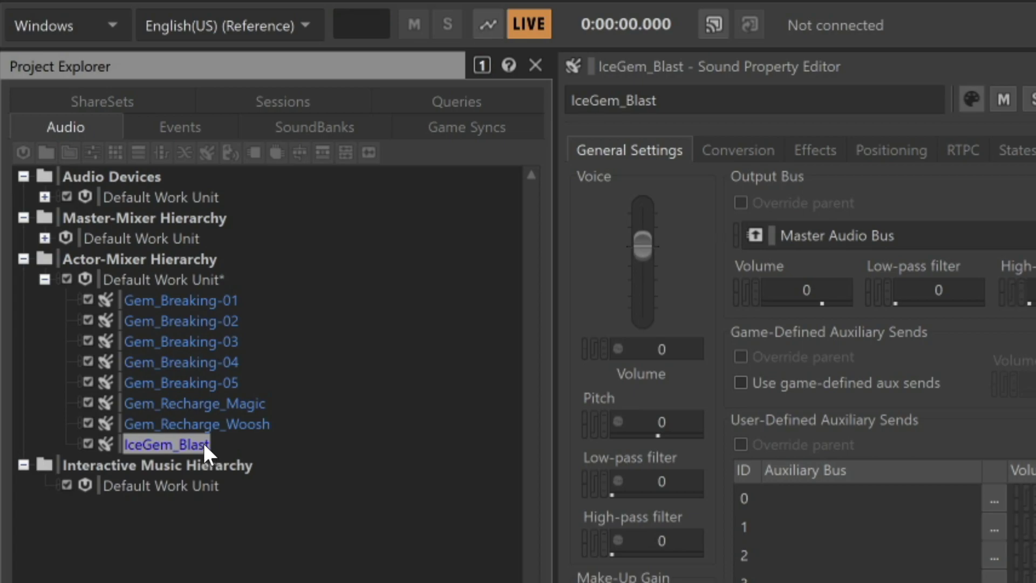
pyautogui.click(210, 421)
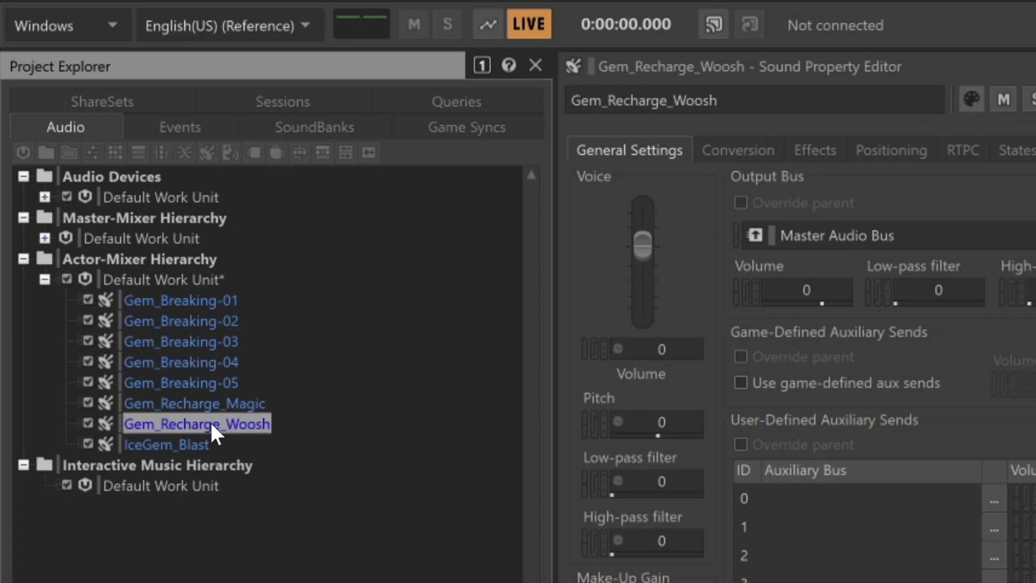
pyautogui.click(215, 402)
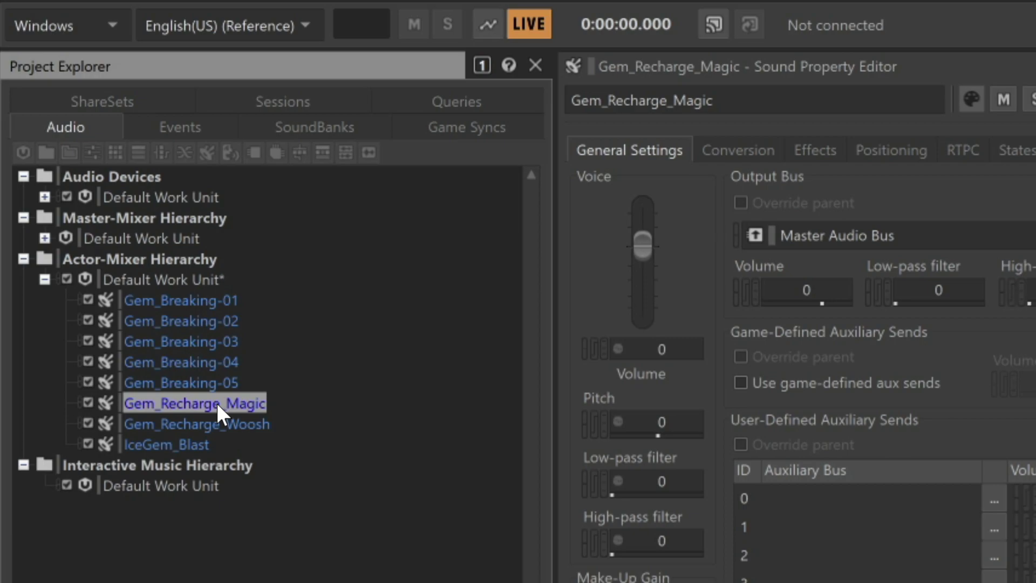
# - Audition Gem_Breaking-01 through -04, replaying Gem_Breaking-04 once more
pyautogui.click(205, 300)
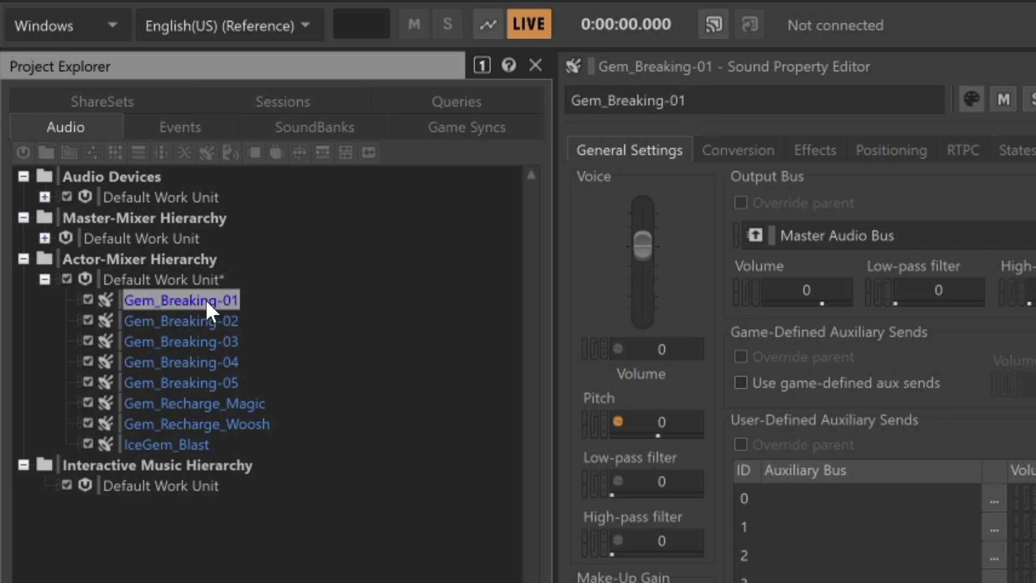
pyautogui.click(204, 322)
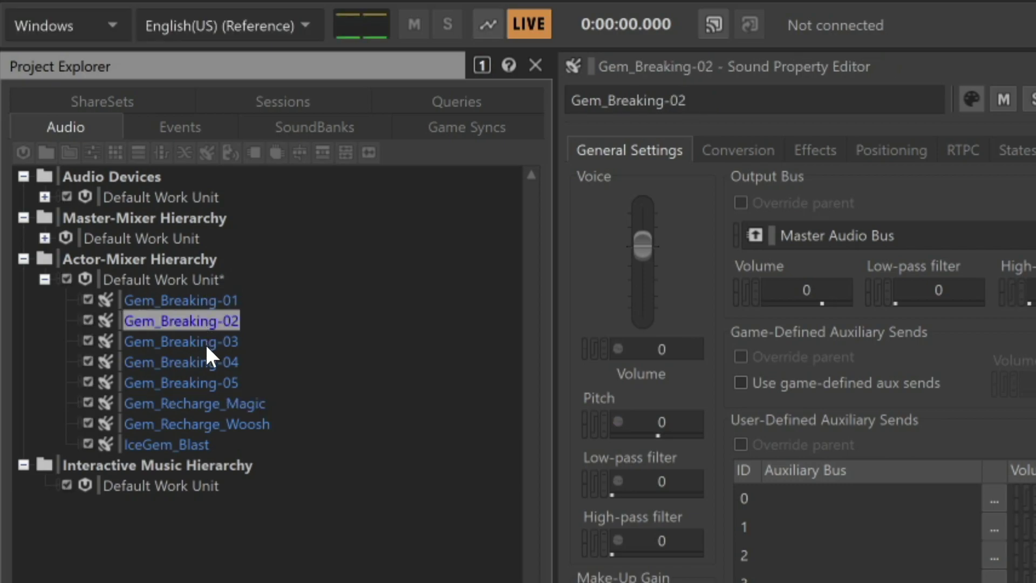
pyautogui.click(205, 342)
pyautogui.click(209, 362)
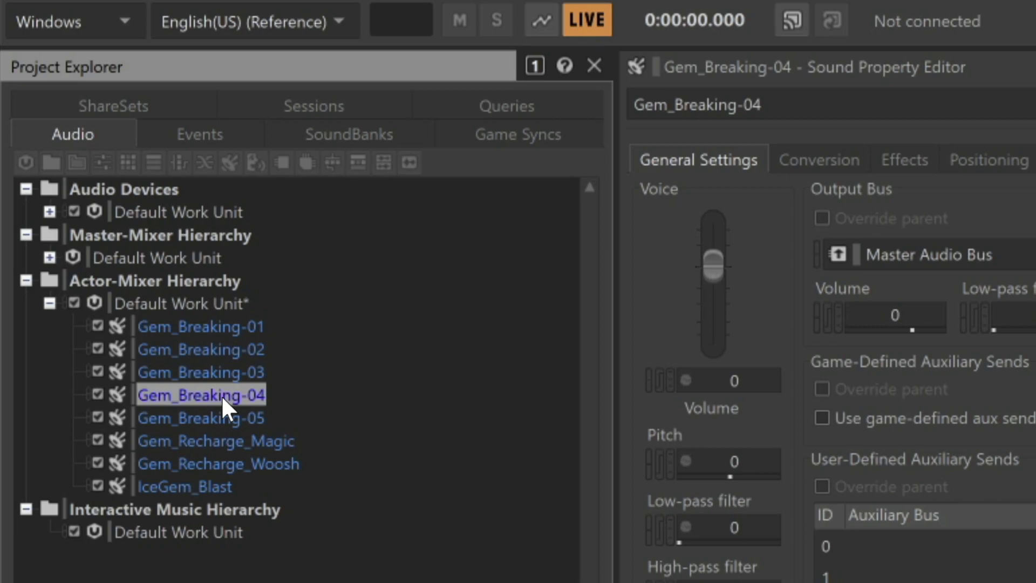
pyautogui.press('space')
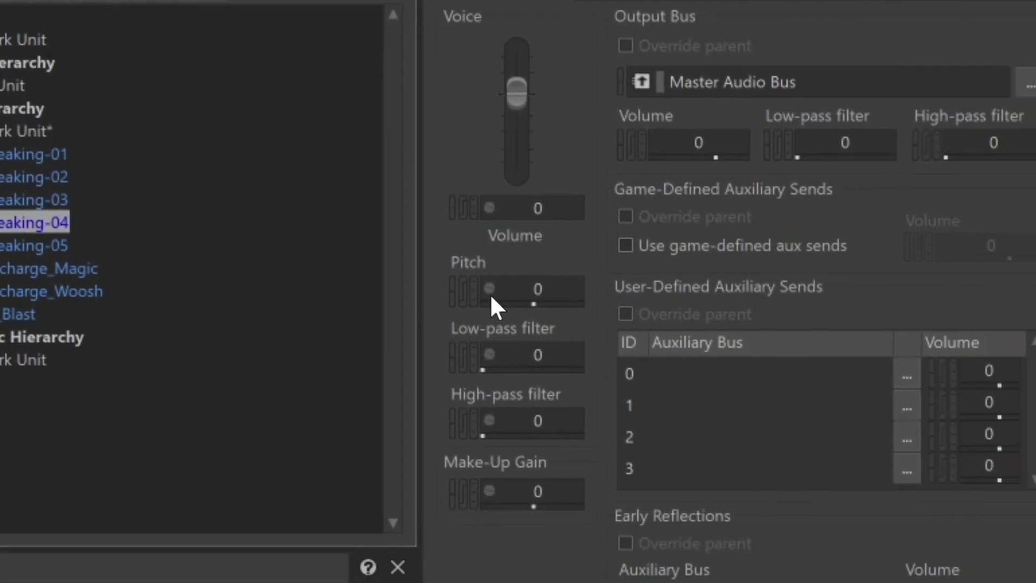
# - Enable a pitch randomizer on Gem_Breaking-04 with Min Offset -200 and Max Offset +200
pyautogui.click(491, 292)
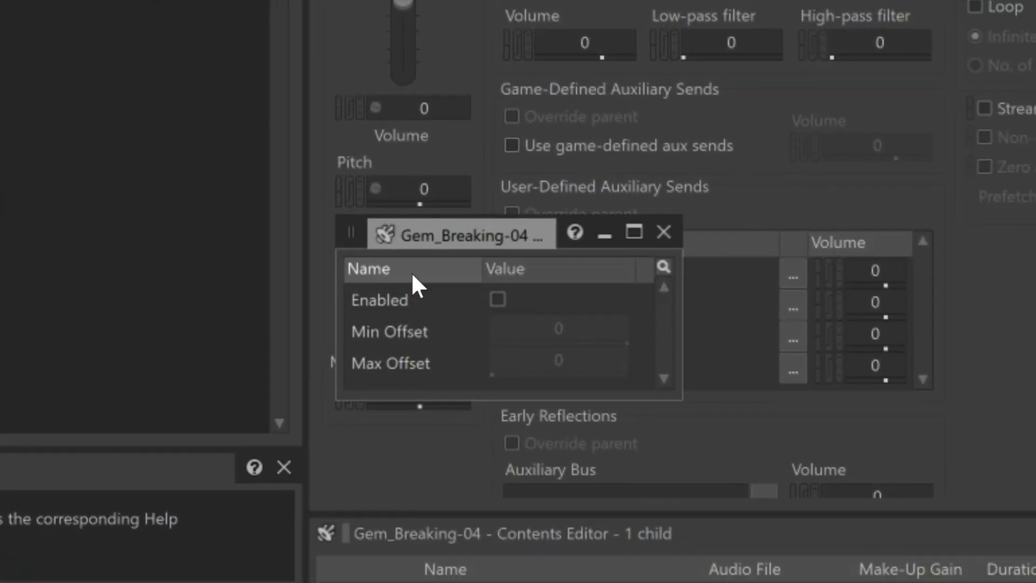
pyautogui.click(498, 299)
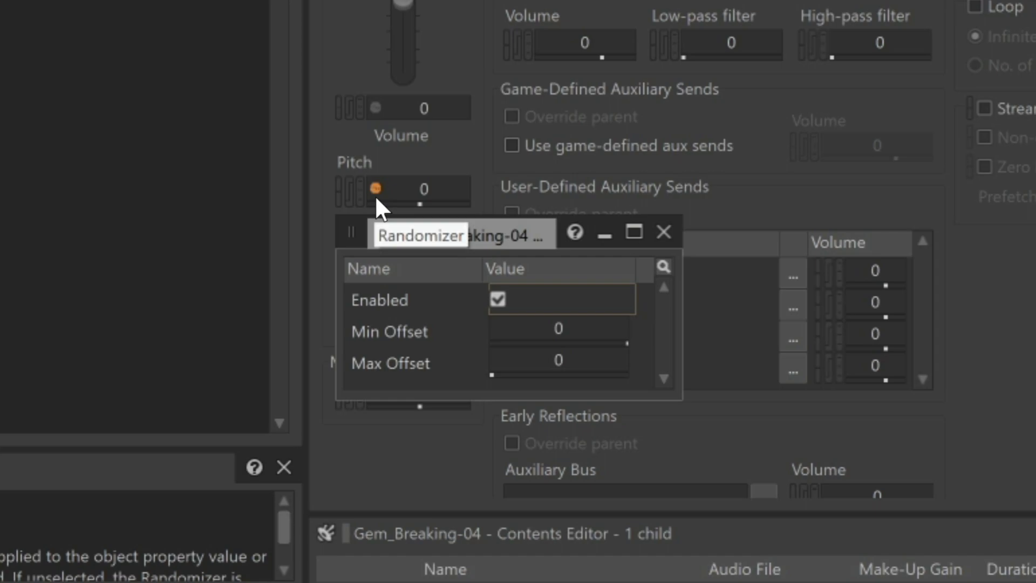
pyautogui.click(572, 333)
pyautogui.write('-200')
pyautogui.click(579, 363)
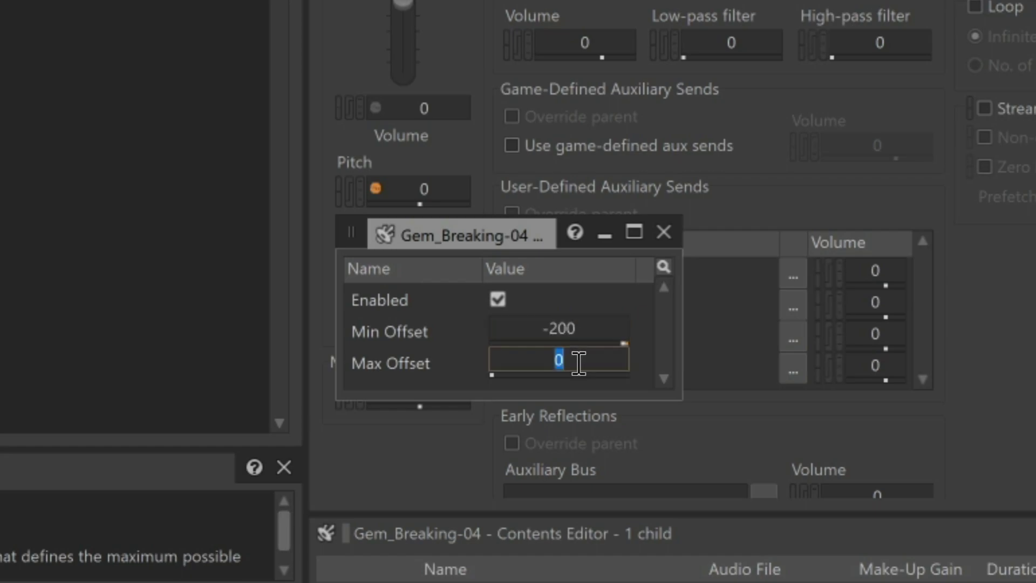
pyautogui.write('+200')
pyautogui.press('Return')
# - Close the randomizer and play Gem_Breaking-04 three times to hear its pitch vary
pyautogui.click(664, 232)
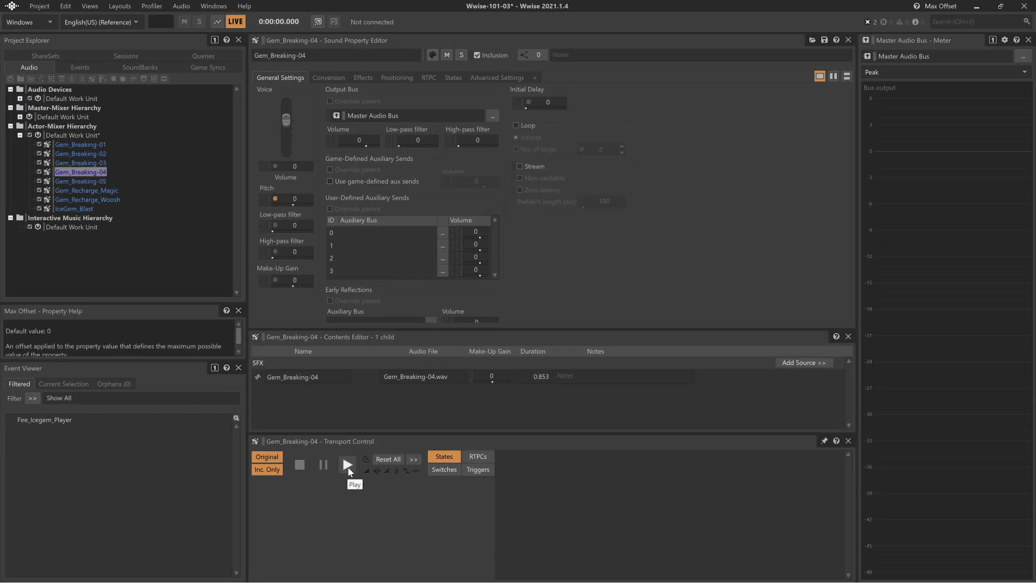
pyautogui.click(347, 465)
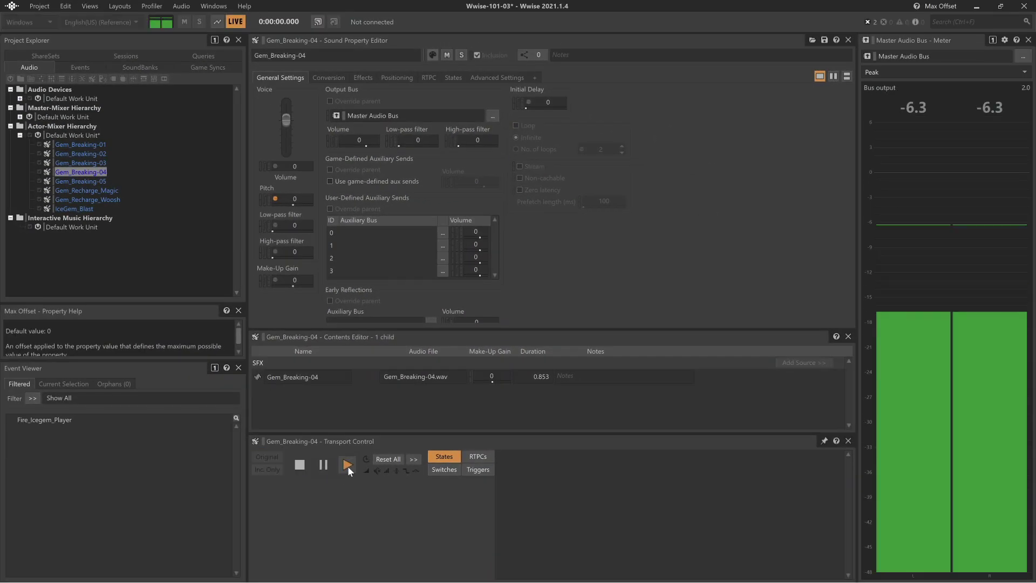
pyautogui.click(347, 465)
pyautogui.click(347, 465)
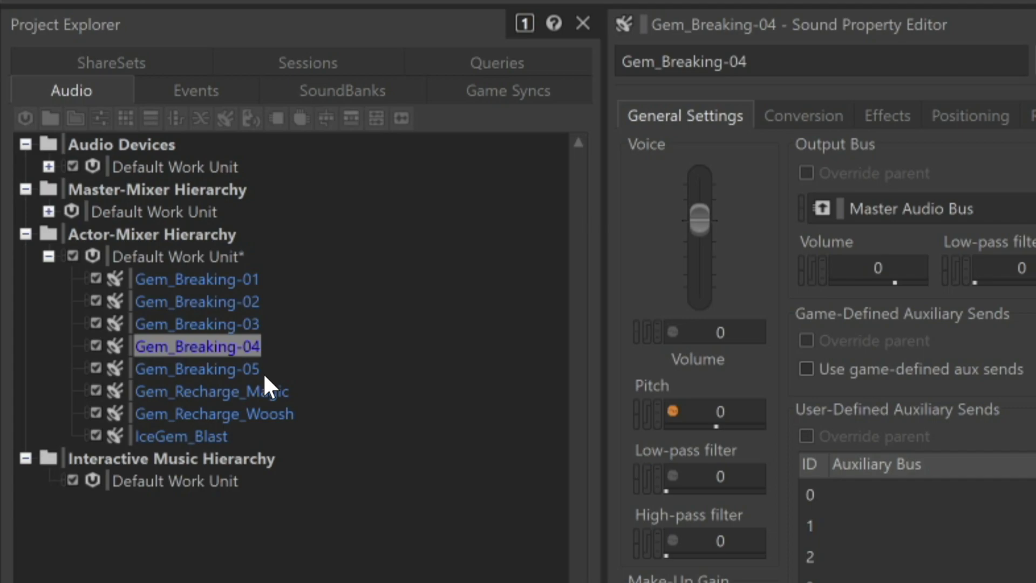
# - Wrap Gem_Breaking-01 to -05 in a new Random Container named Gems_Breaking
pyautogui.click(289, 325)
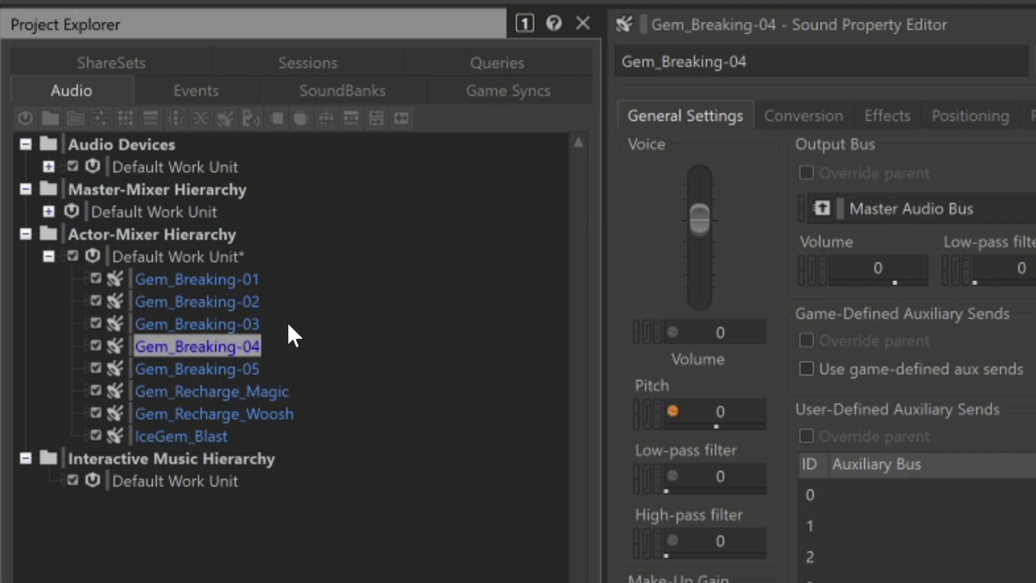
pyautogui.moveTo(298, 276); pyautogui.dragTo(247, 365)
pyautogui.rightClick(247, 366)
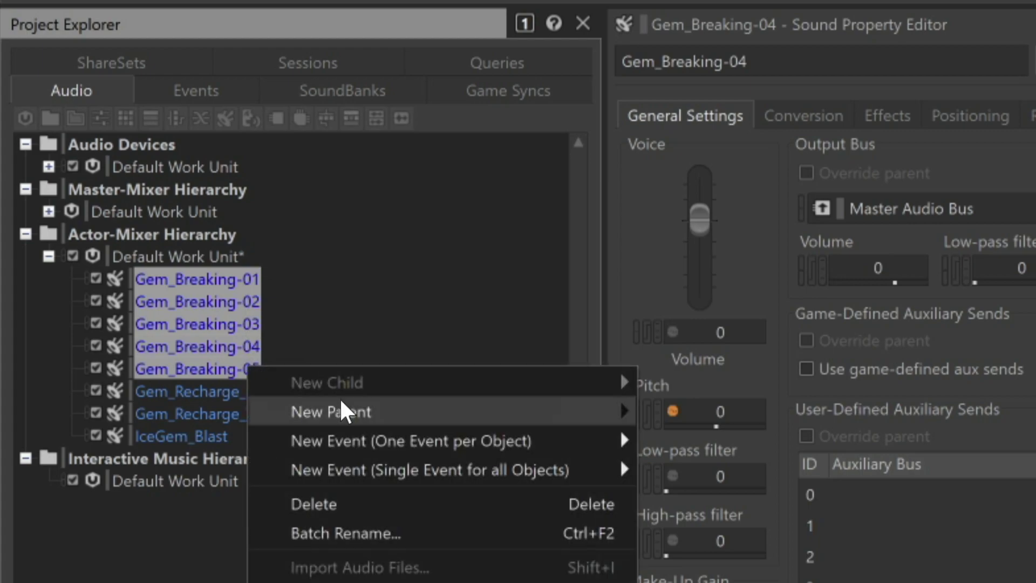
pyautogui.moveTo(377, 411)
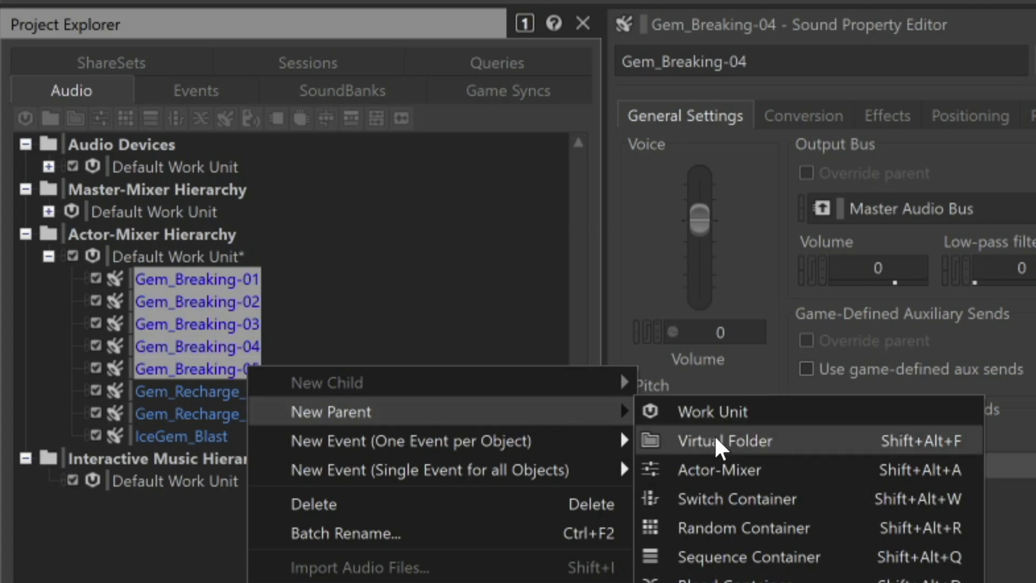
pyautogui.click(700, 527)
pyautogui.write('Gems_Breaking')
pyautogui.press('Return')
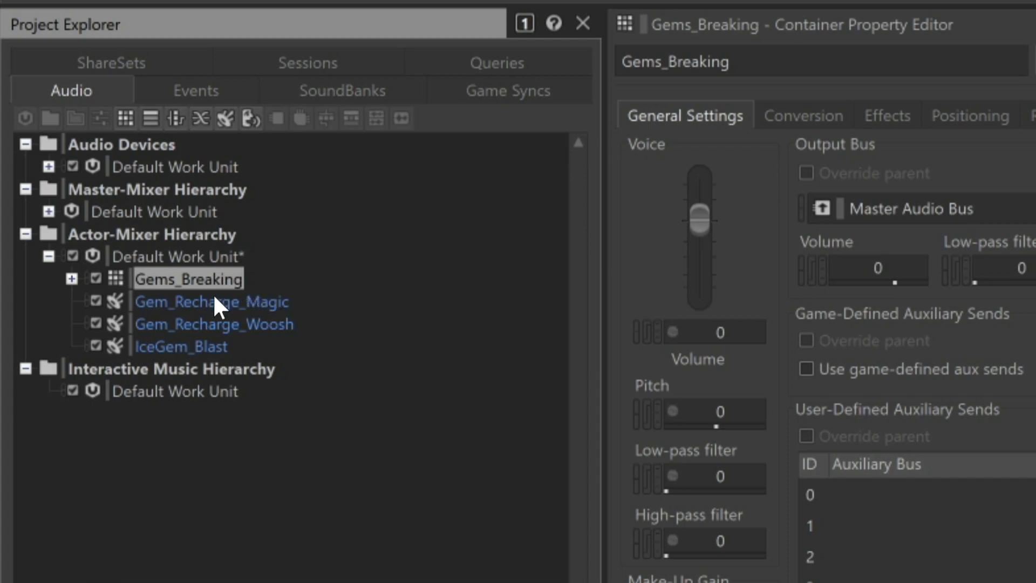
# - Expand Gems_Breaking and play the container five times to hear different variations
pyautogui.click(72, 278)
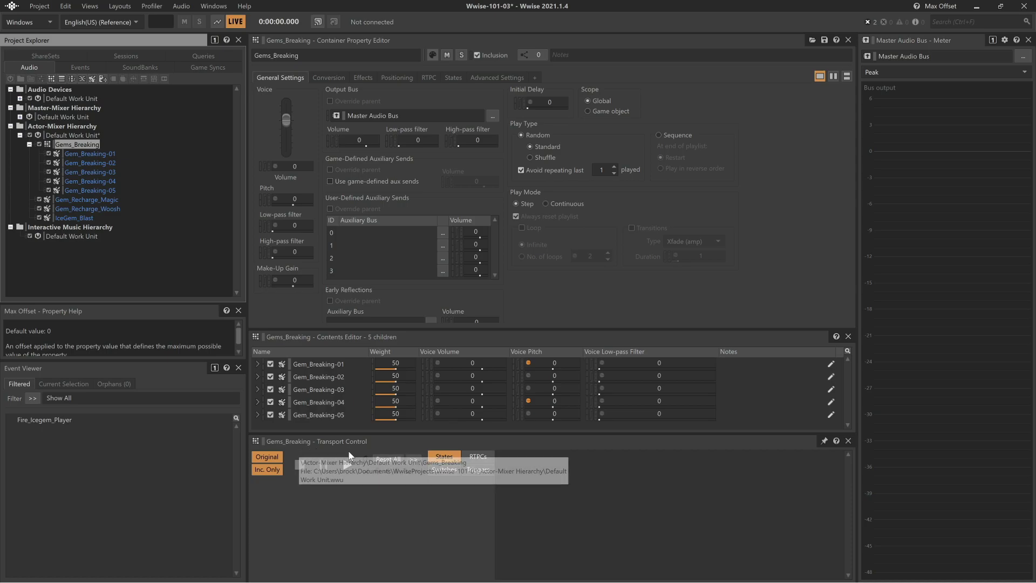
pyautogui.click(346, 464)
pyautogui.click(345, 464)
pyautogui.click(346, 464)
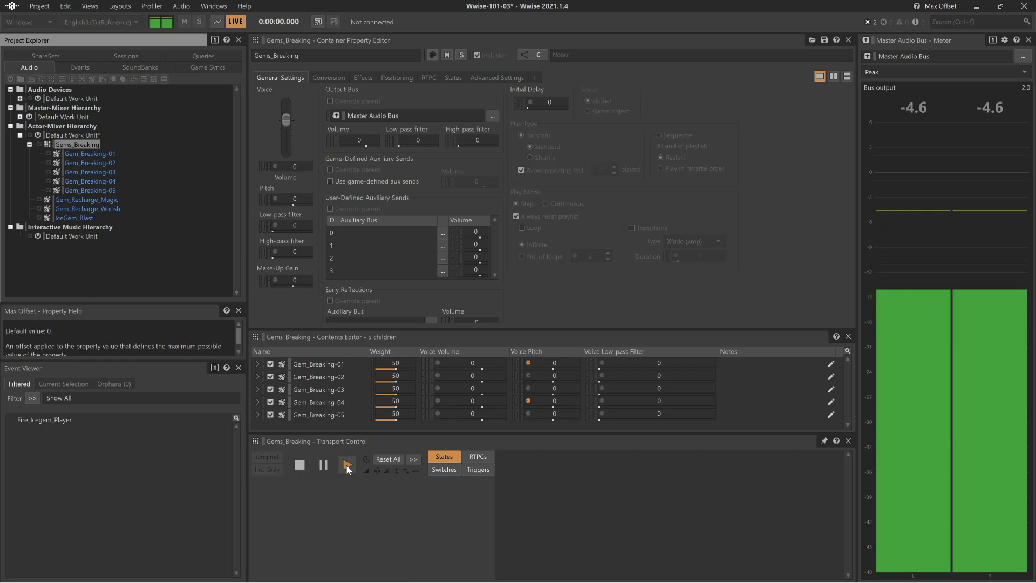
pyautogui.click(347, 464)
pyautogui.click(346, 465)
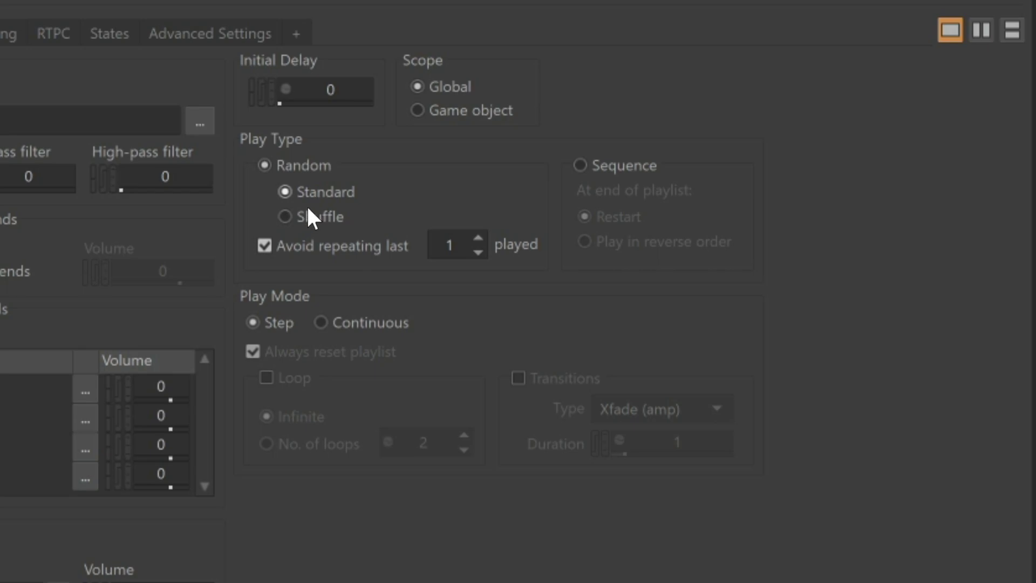
# - Switch the container to shuffle playback and raise Avoid repeating last to 2
pyautogui.click(286, 215)
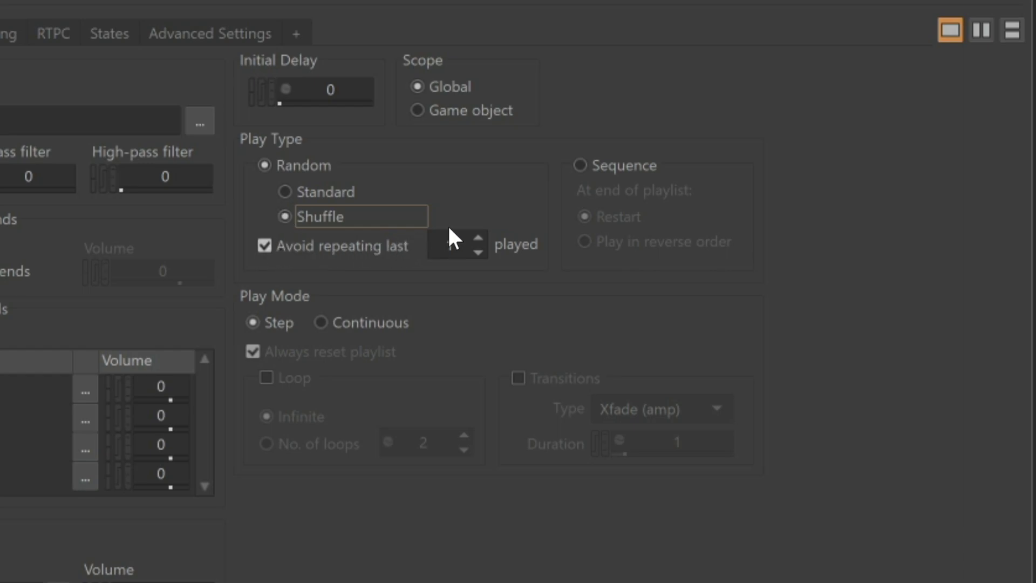
pyautogui.click(478, 238)
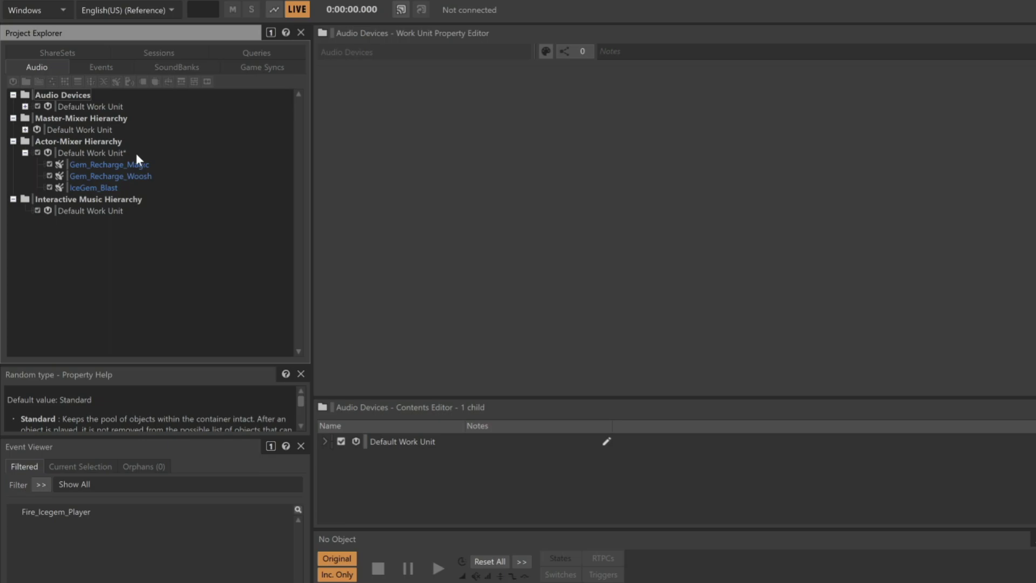
# - Open Import Audio Files for the Actor-Mixer Default Work Unit
pyautogui.click(114, 153)
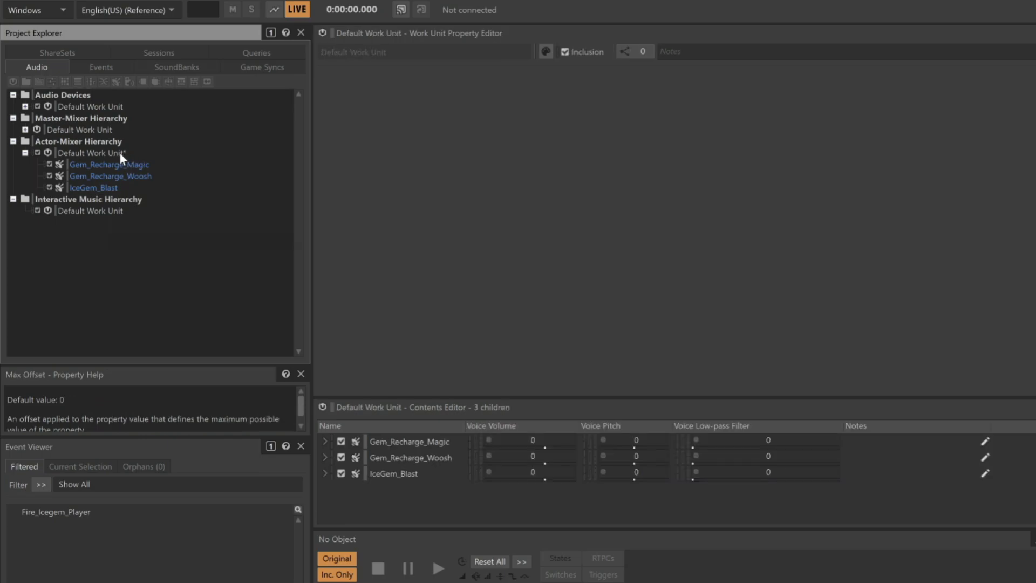
pyautogui.rightClick(91, 152)
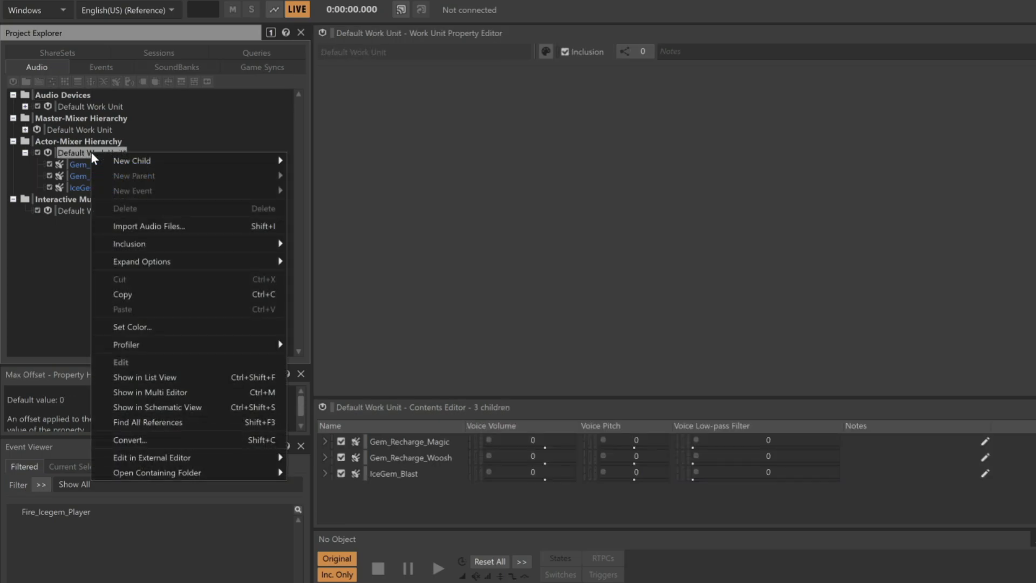
pyautogui.click(159, 226)
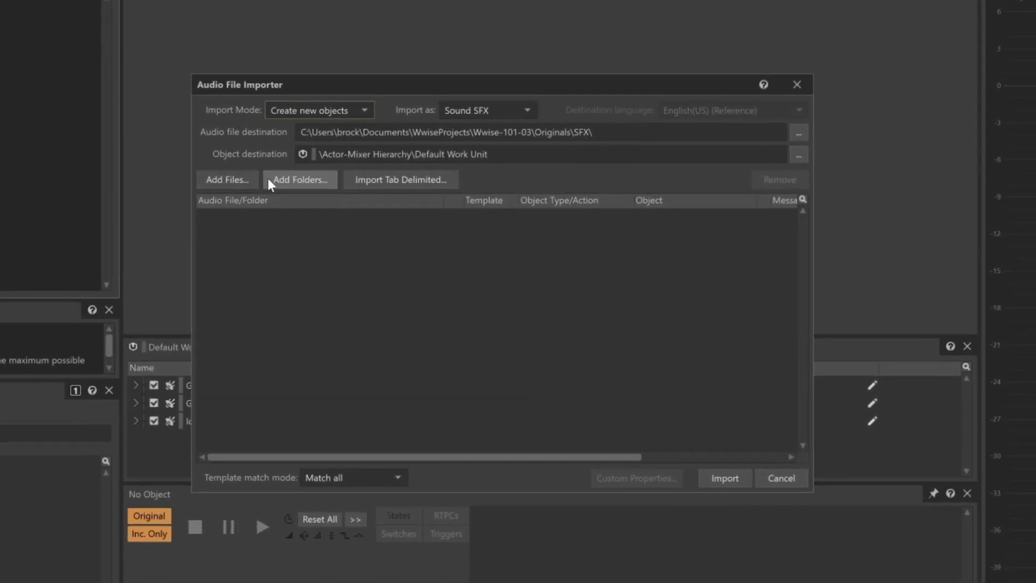
# - Add the Gems Breaking folder to the audio file importer
pyautogui.click(346, 210)
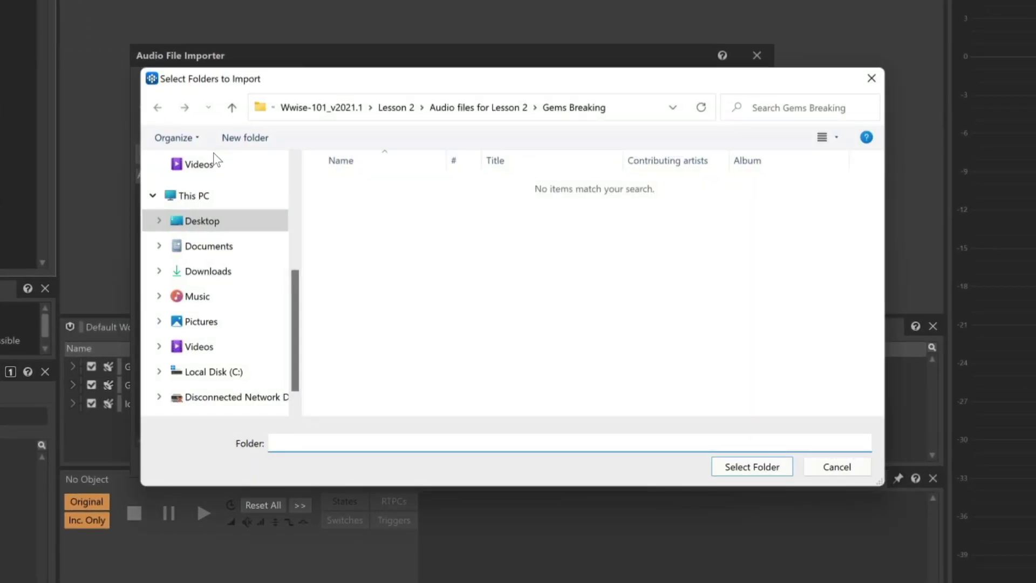
pyautogui.click(232, 107)
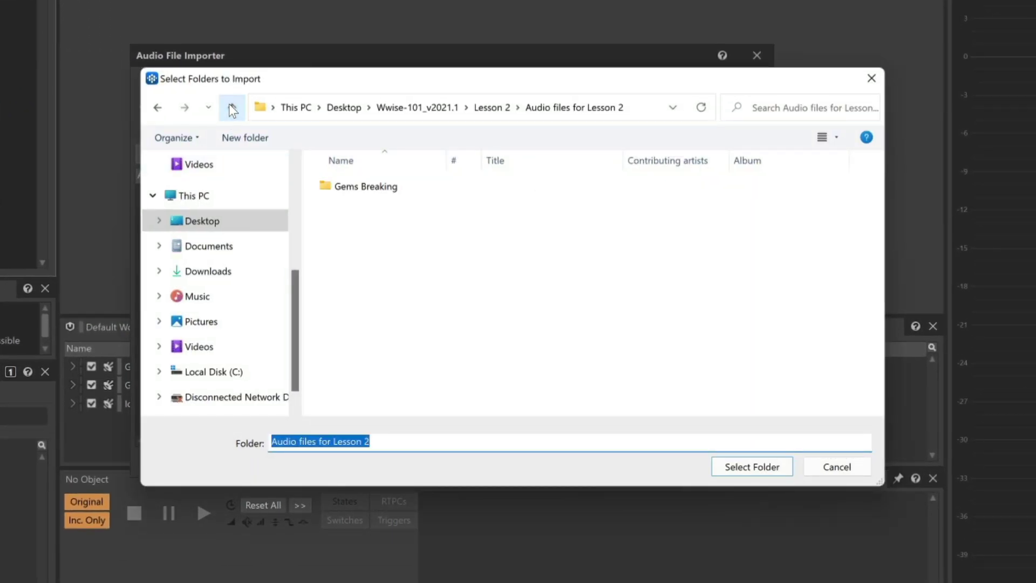
pyautogui.click(366, 188)
pyautogui.click(768, 465)
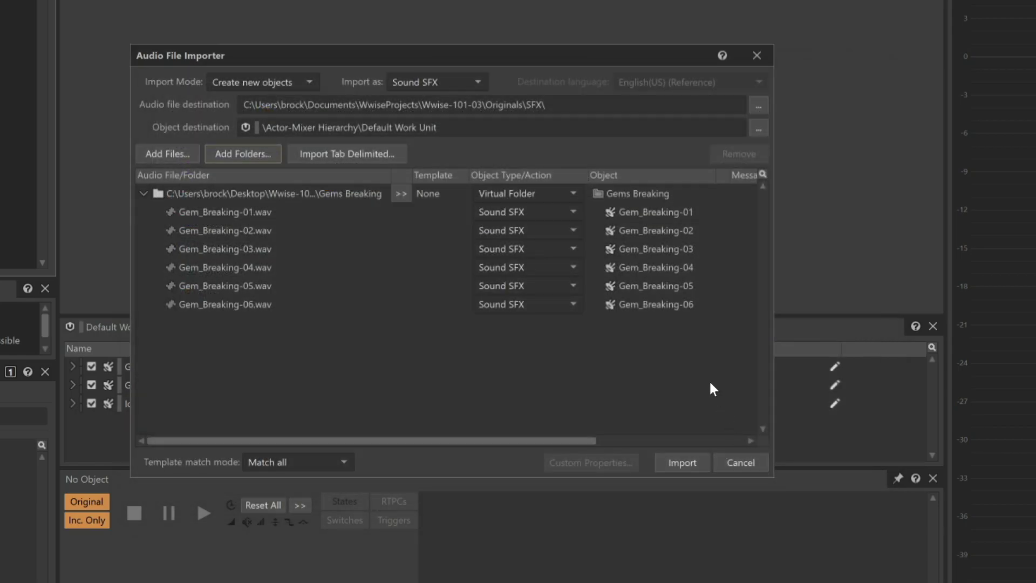
# - Import the Gems Breaking folder's six sounds as a Random Container
pyautogui.click(574, 193)
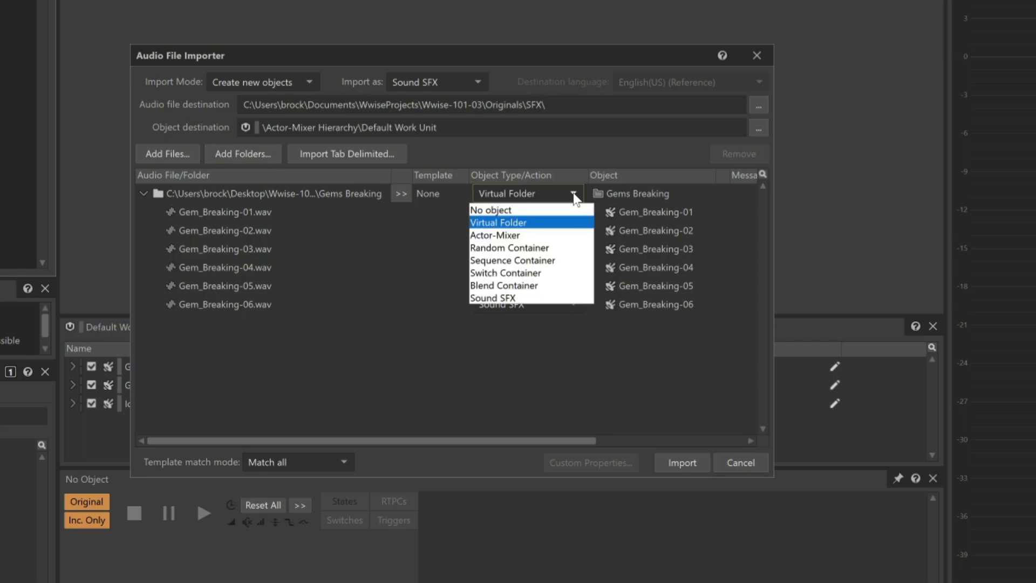
pyautogui.click(548, 248)
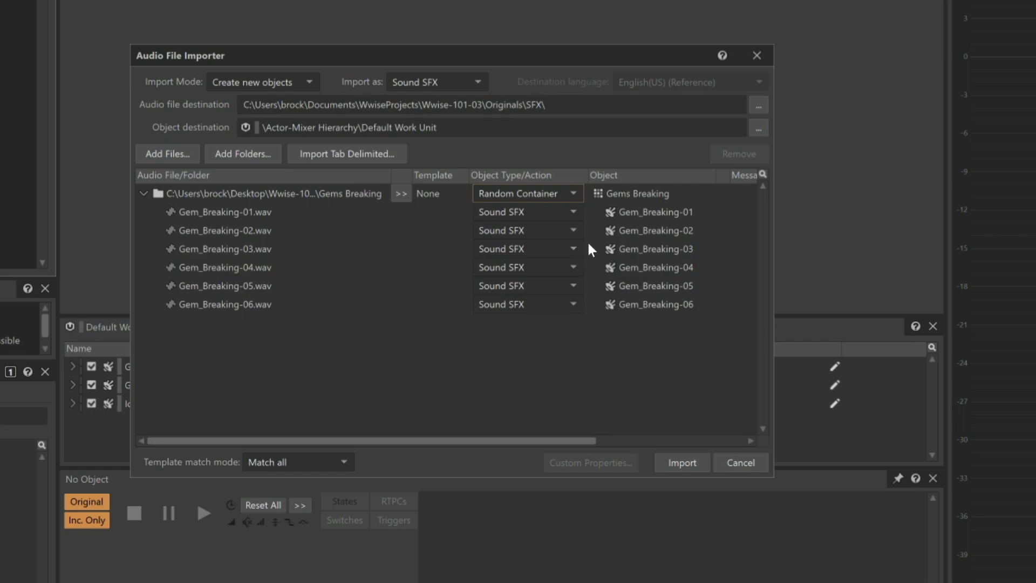
pyautogui.click(688, 465)
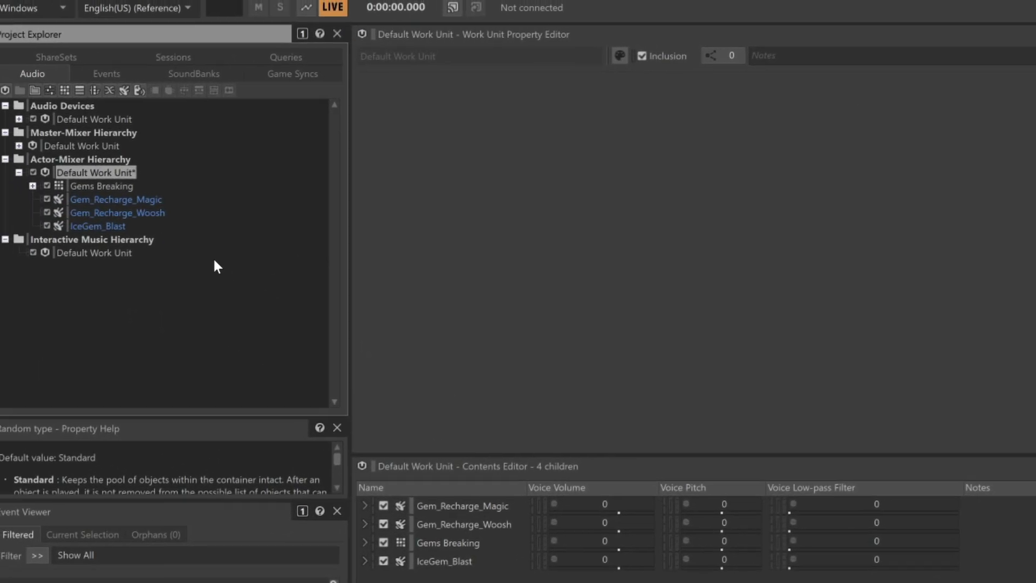
# - Expand Gems Breaking to show Gem_Breaking-01 to -06 and load its properties
pyautogui.click(40, 189)
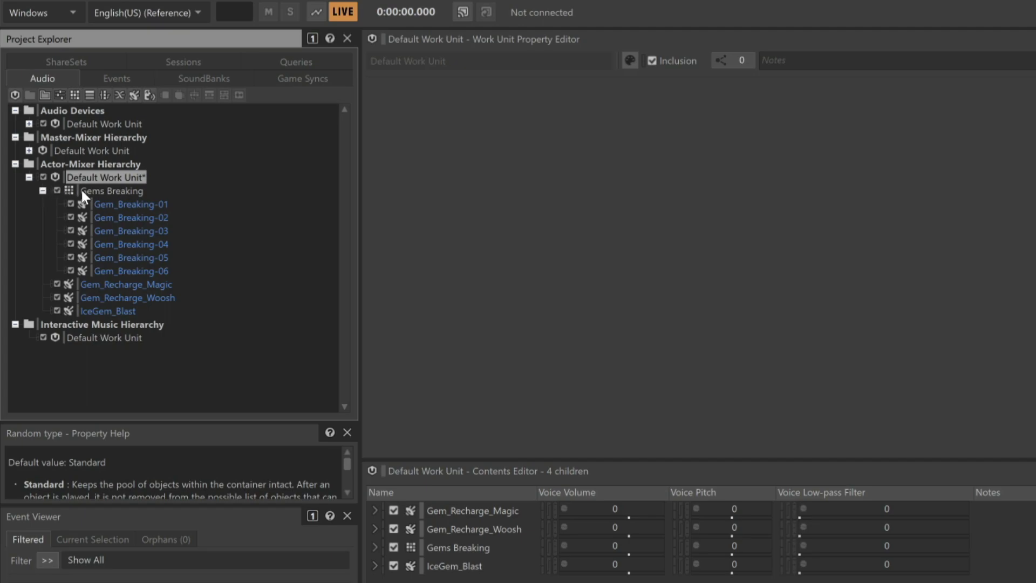
pyautogui.click(98, 191)
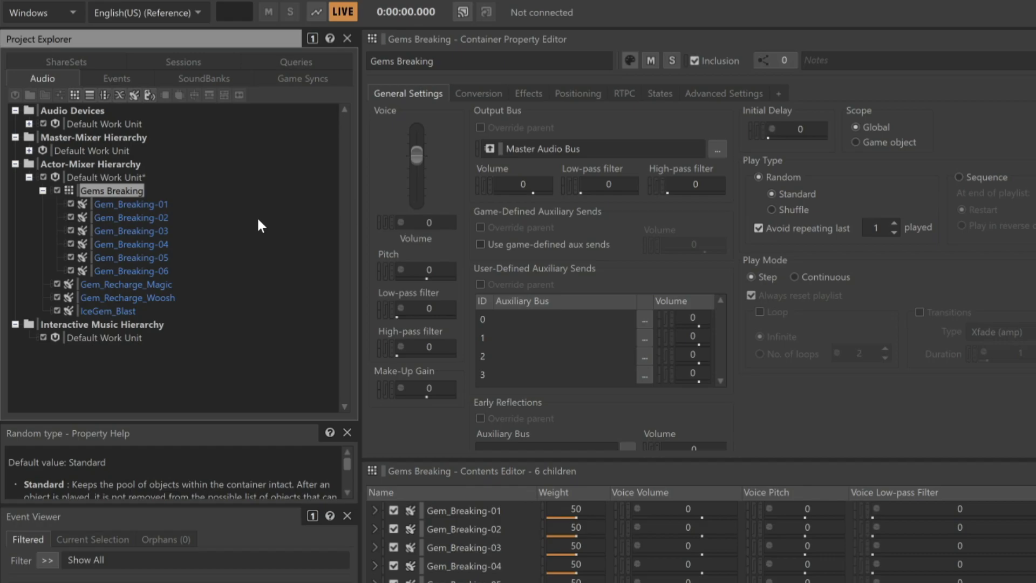
# - Enable the Gems Breaking pitch randomizer with Min Offset -200 and Max Offset 200
pyautogui.click(401, 269)
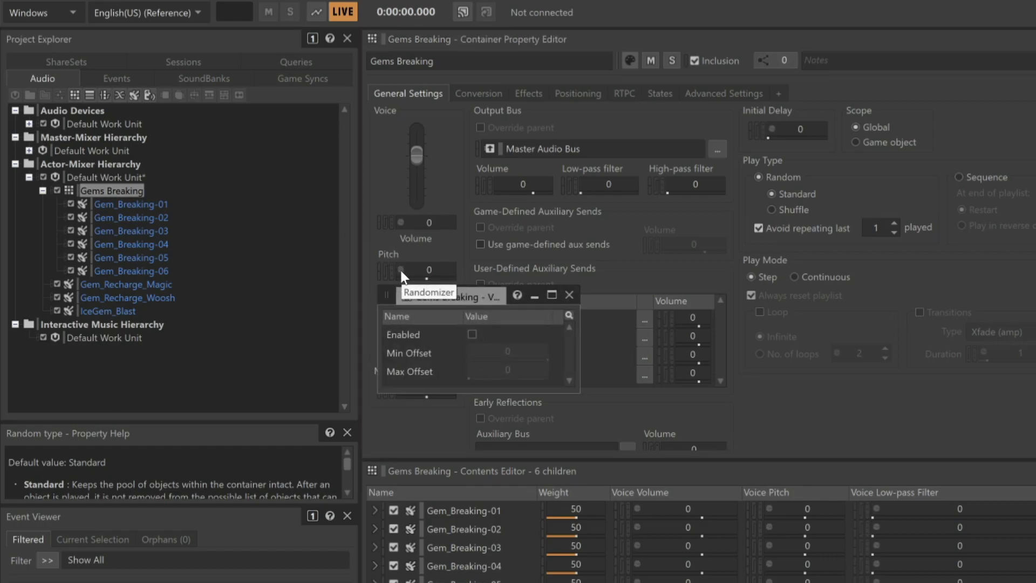
pyautogui.click(472, 334)
pyautogui.click(514, 352)
pyautogui.write('-200')
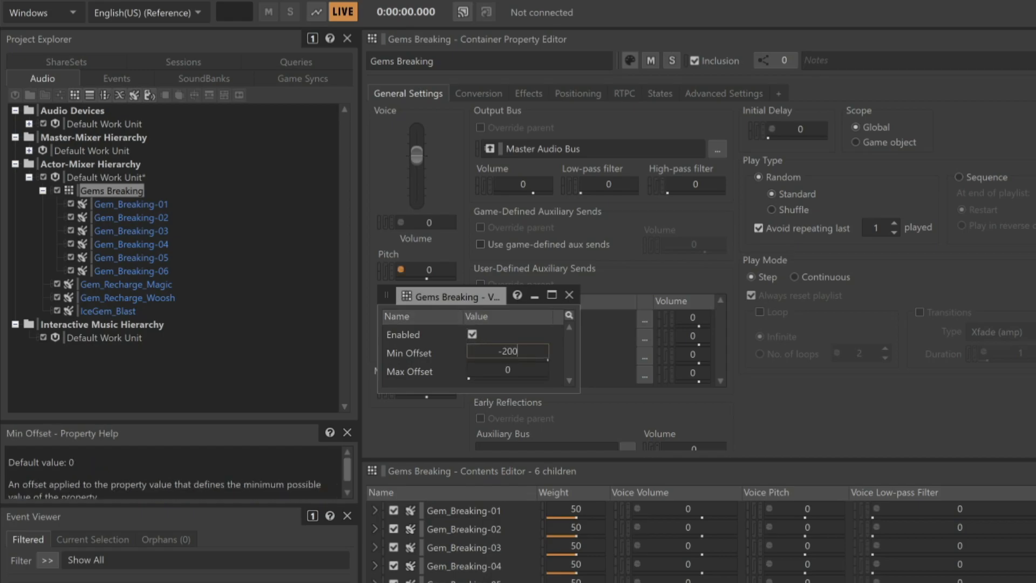
pyautogui.press('Tab')
pyautogui.write('200')
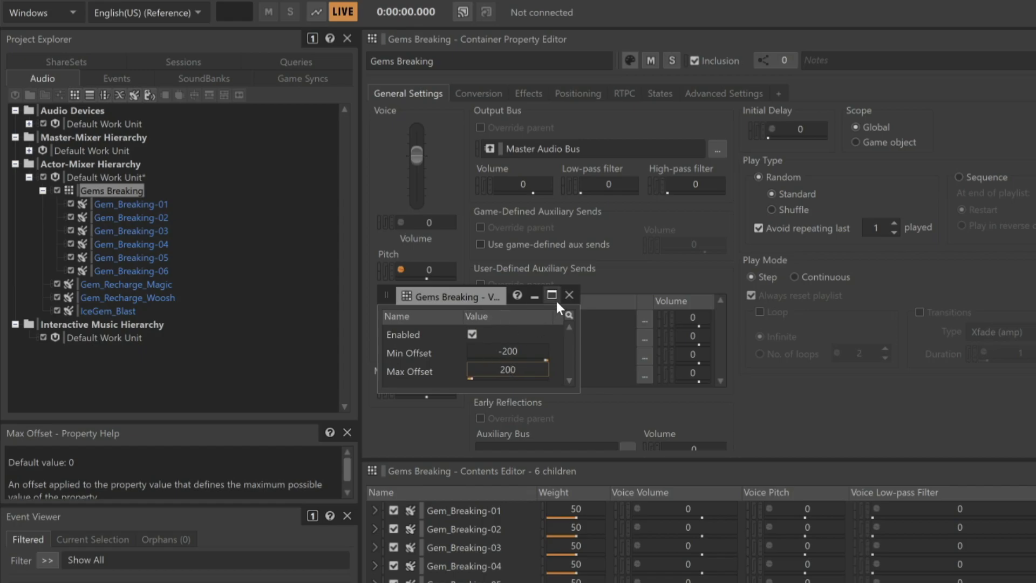
pyautogui.click(570, 295)
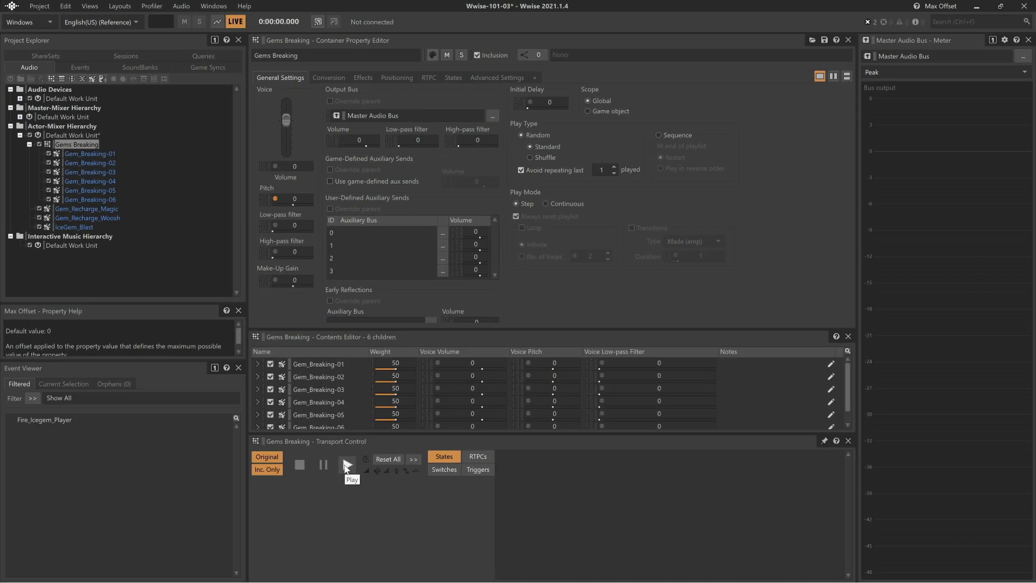
pyautogui.click(409, 544)
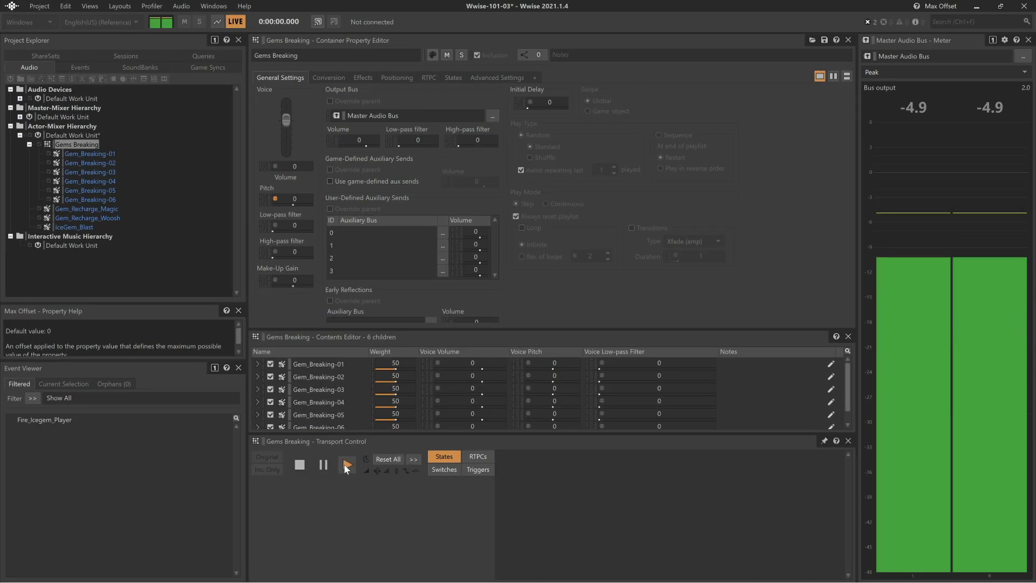
pyautogui.click(346, 464)
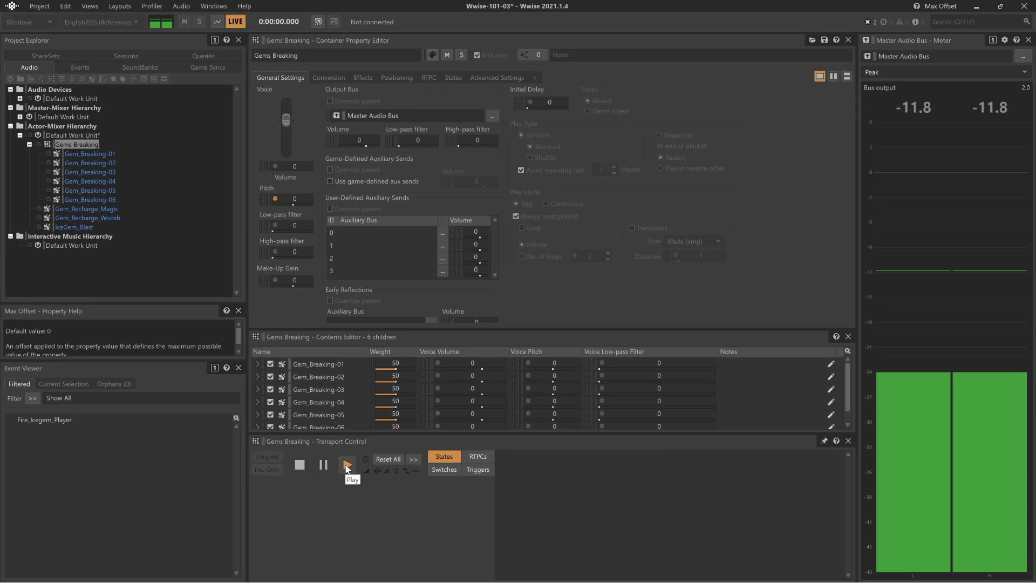
pyautogui.click(346, 464)
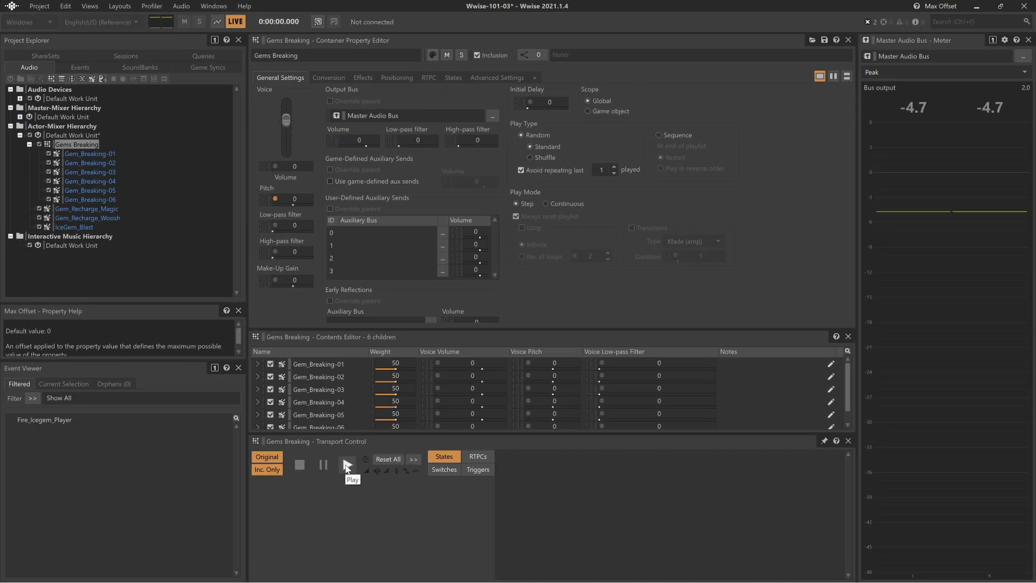
pyautogui.click(346, 464)
pyautogui.click(346, 464)
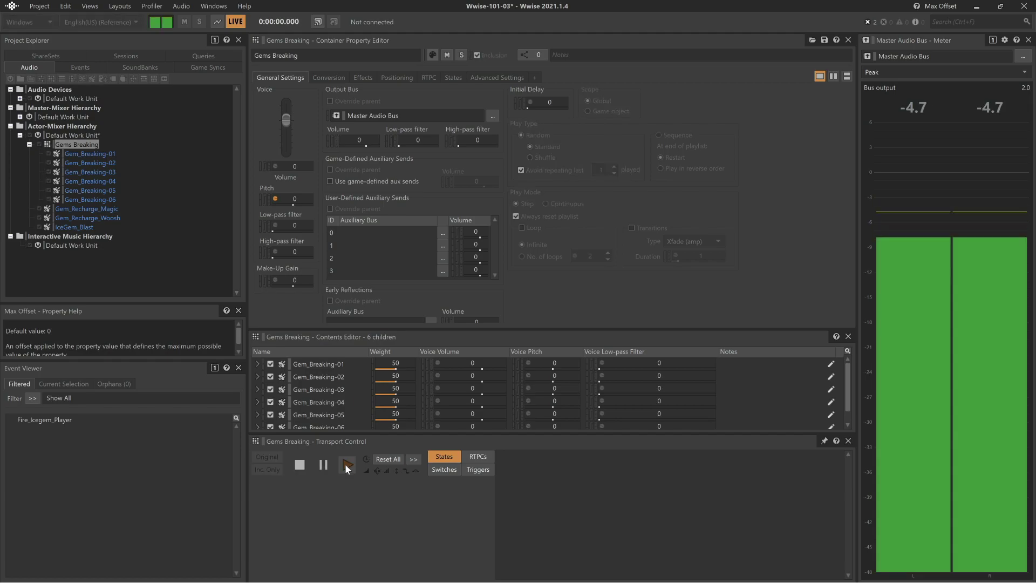